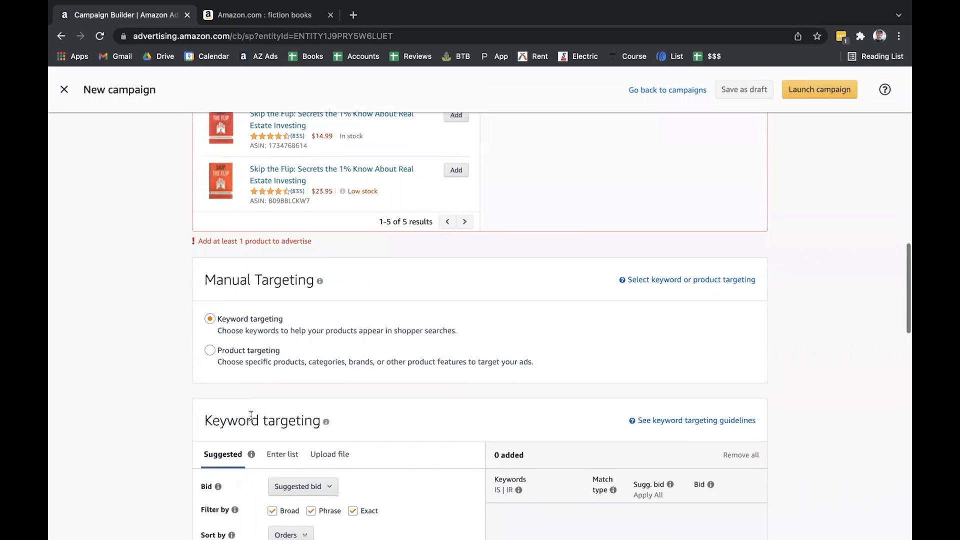
# Add the $3.99 edition of Skip the Flip: Secrets the 1% Know About Real Estate Investing as the advertised product.
pyautogui.scroll(3, 255, 345)
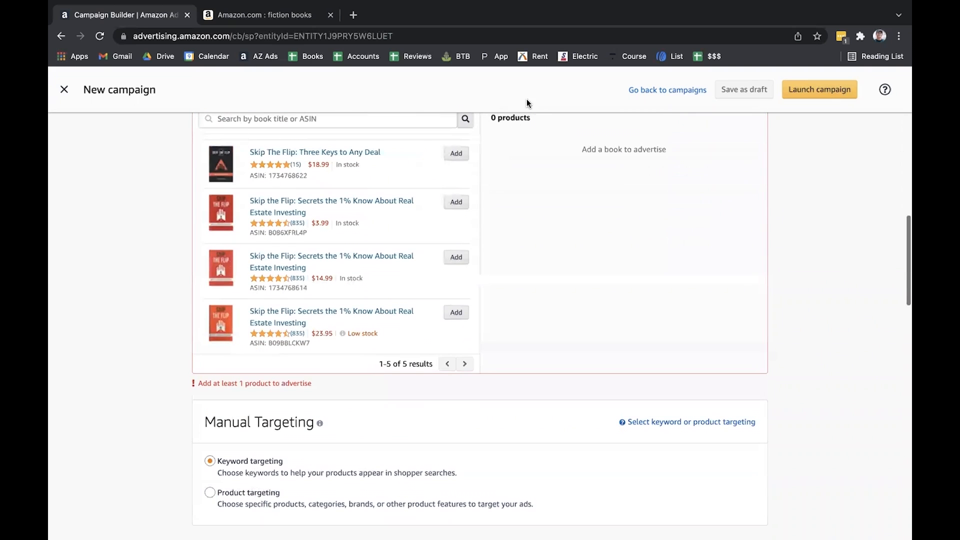
pyautogui.click(457, 201)
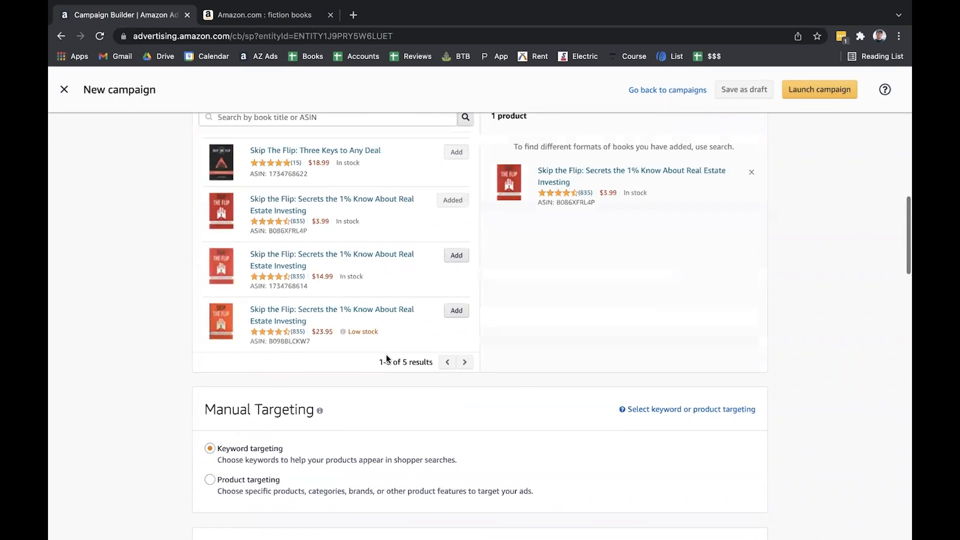
pyautogui.scroll(1, 386, 355)
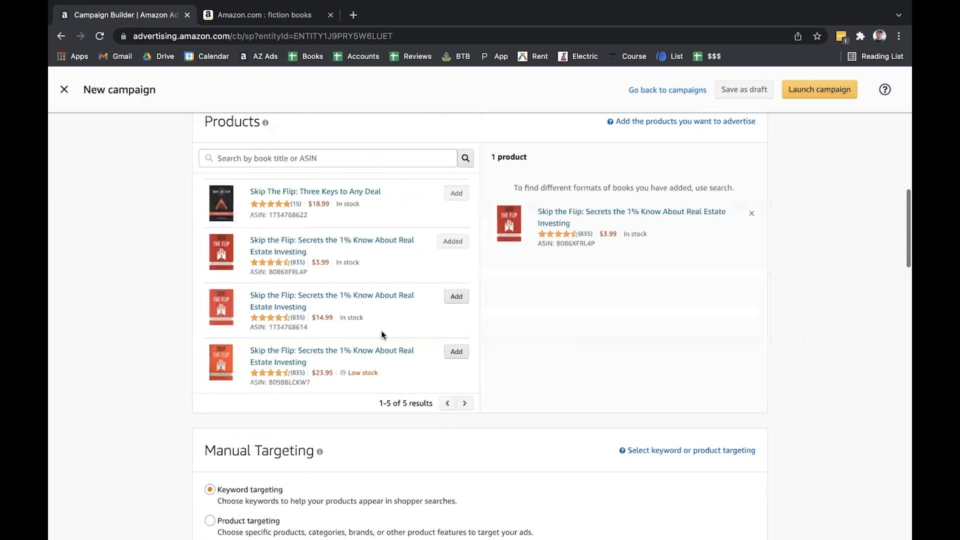
# Examine the manual targeting options and the suggested keywords with their match types and suggested bids.
pyautogui.scroll(-5, 383, 332)
pyautogui.scroll(-1, 382, 333)
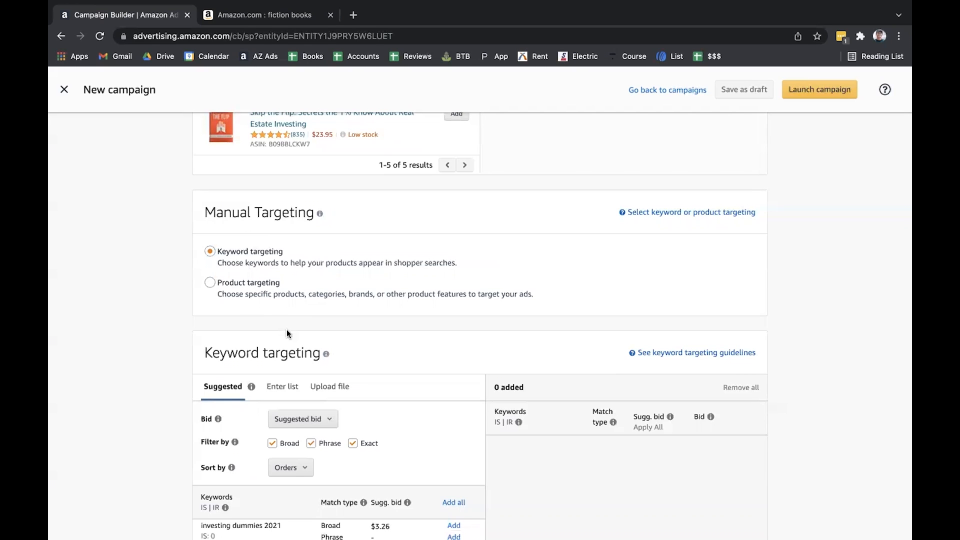
pyautogui.scroll(-4, 290, 337)
pyautogui.scroll(2, 290, 337)
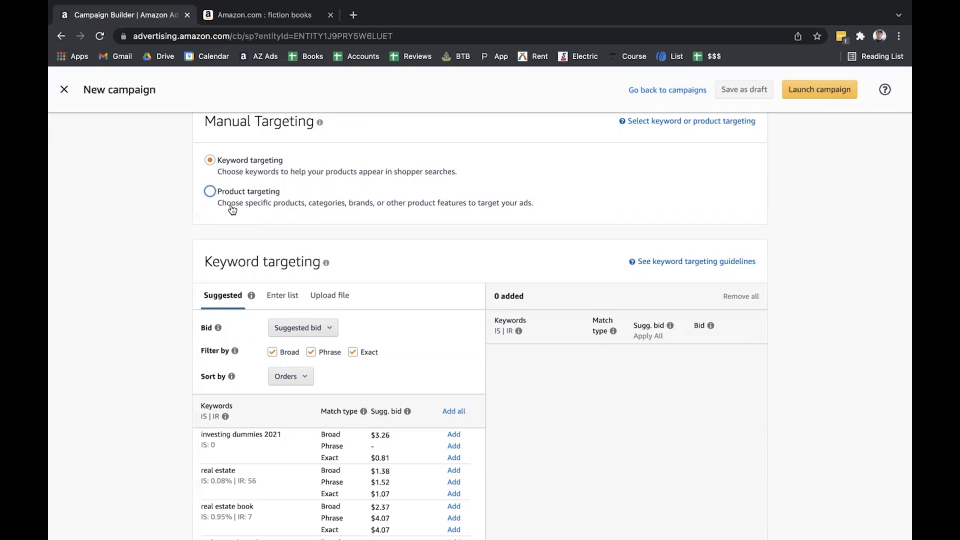
pyautogui.scroll(-2, 313, 336)
pyautogui.scroll(-1, 313, 336)
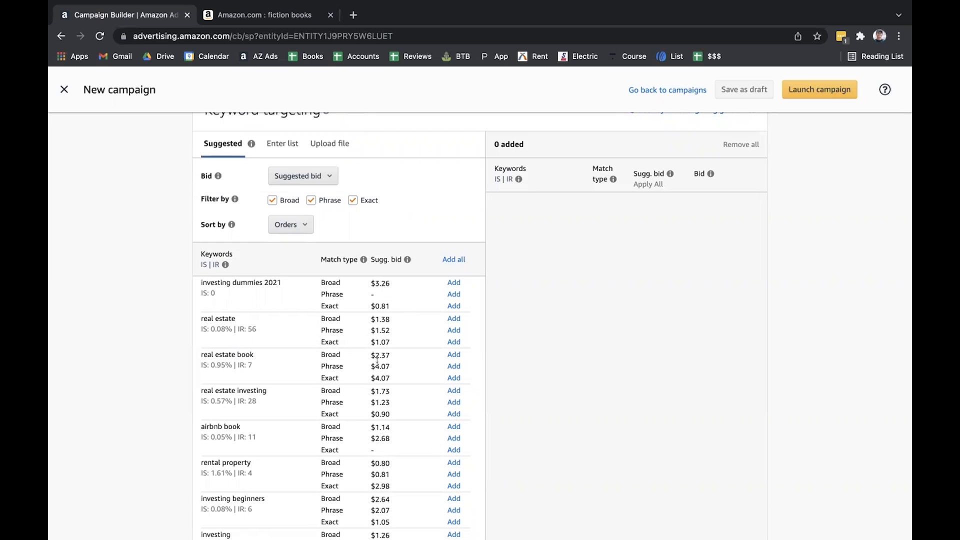
pyautogui.scroll(2, 296, 153)
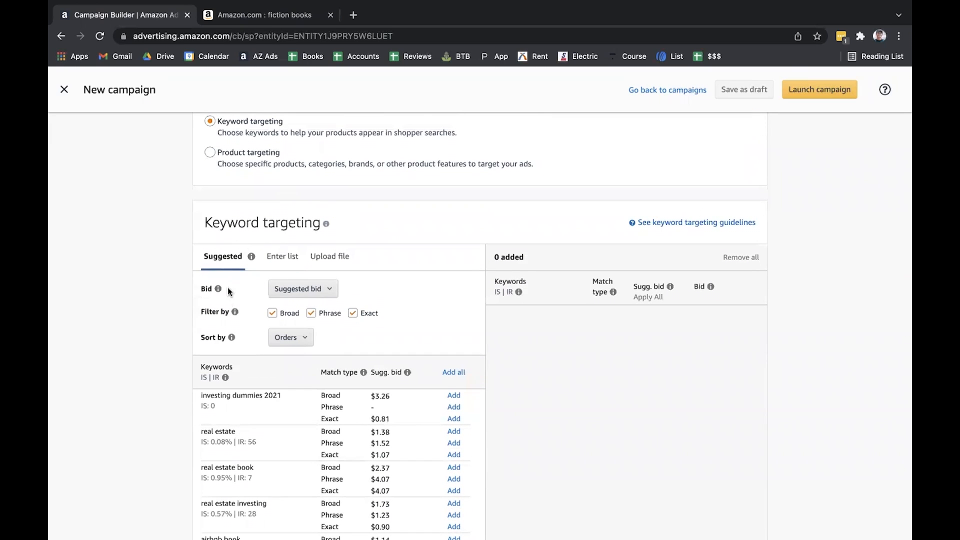
# Try the Custom bid option for the suggested keywords and switch the bid type to Default bid.
pyautogui.click(283, 290)
pyautogui.click(291, 326)
pyautogui.click(373, 288)
pyautogui.click(295, 288)
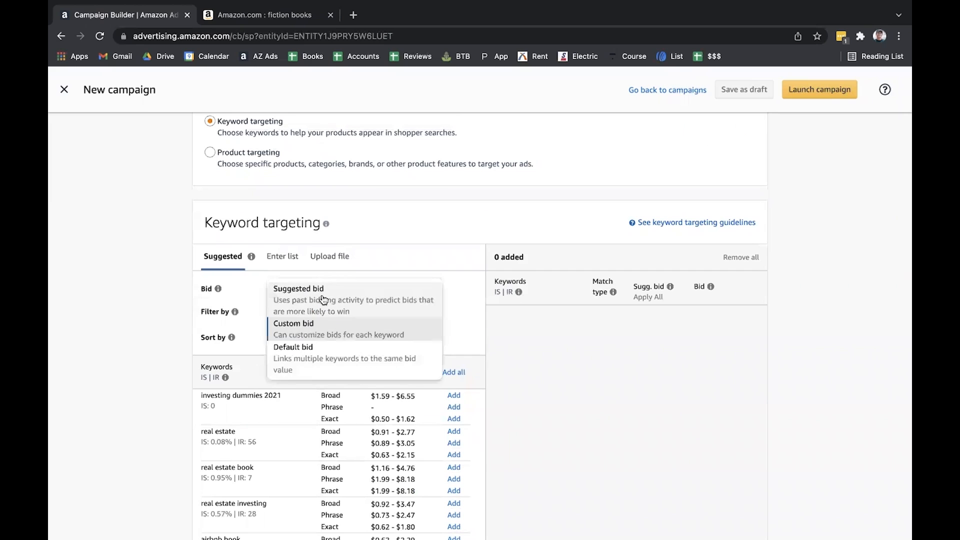
pyautogui.click(334, 360)
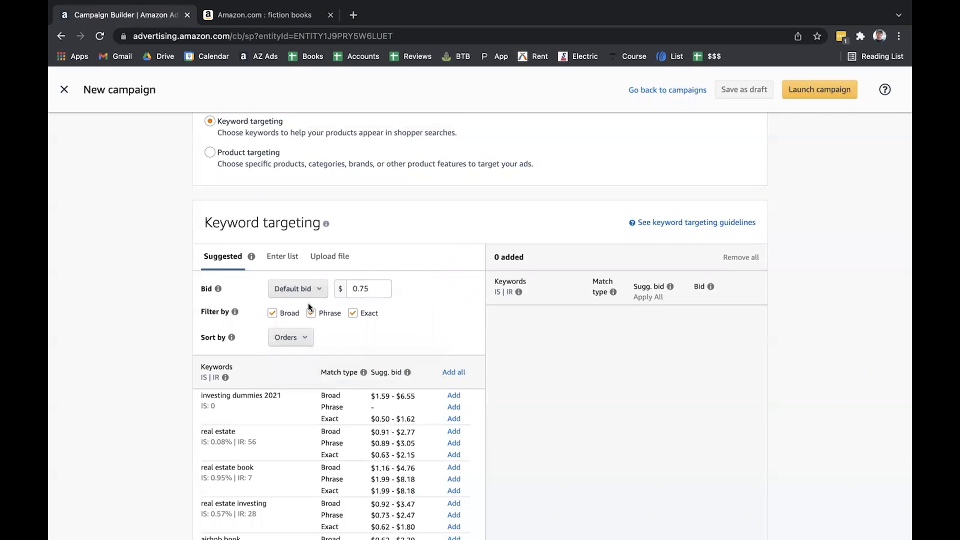
# Set the default bid for the suggested keywords to $.33.
pyautogui.doubleClick(369, 288)
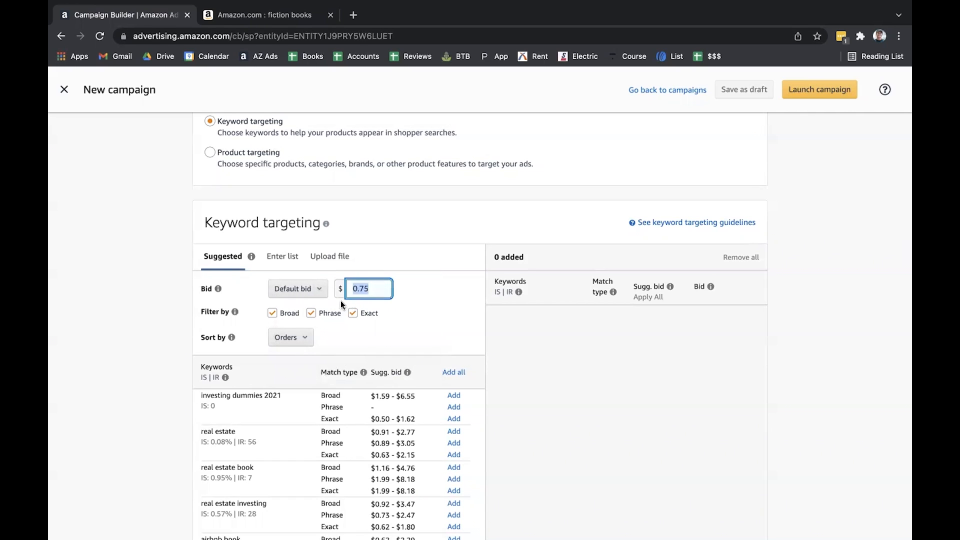
pyautogui.scroll(-1, 317, 393)
pyautogui.scroll(1, 317, 393)
pyautogui.scroll(-3, 251, 350)
pyautogui.scroll(3, 251, 350)
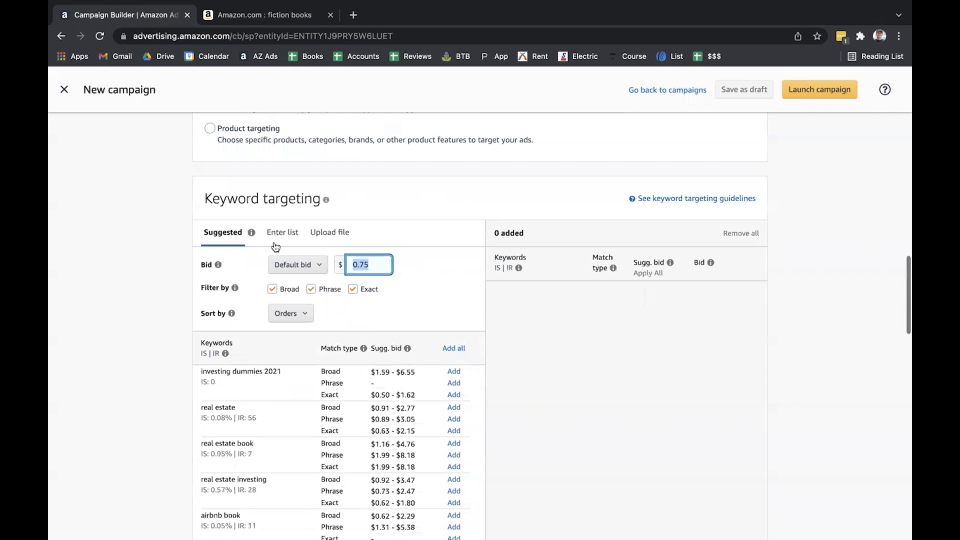
pyautogui.write('.33')
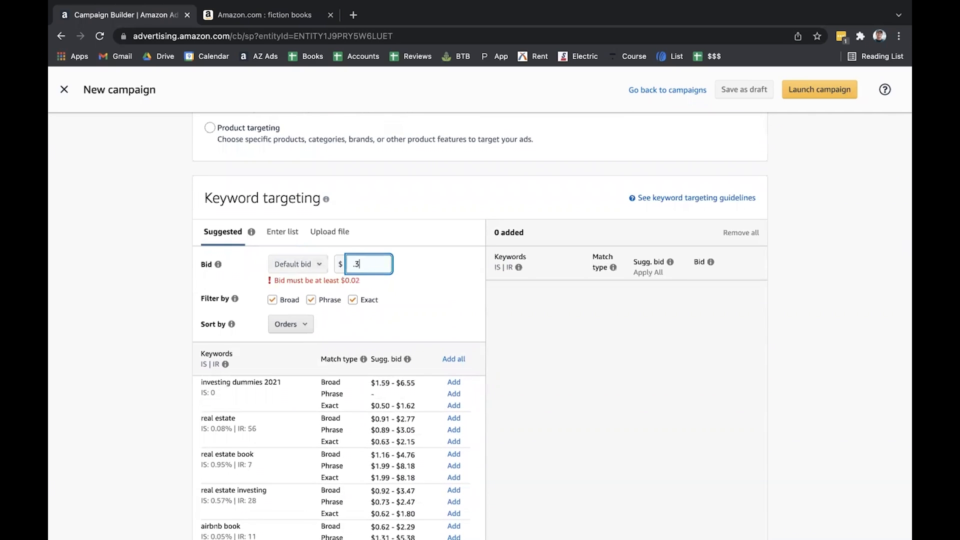
# Change the keyword bid type to Custom bid.
pyautogui.click(307, 264)
pyautogui.click(318, 322)
pyautogui.click(302, 264)
pyautogui.click(309, 300)
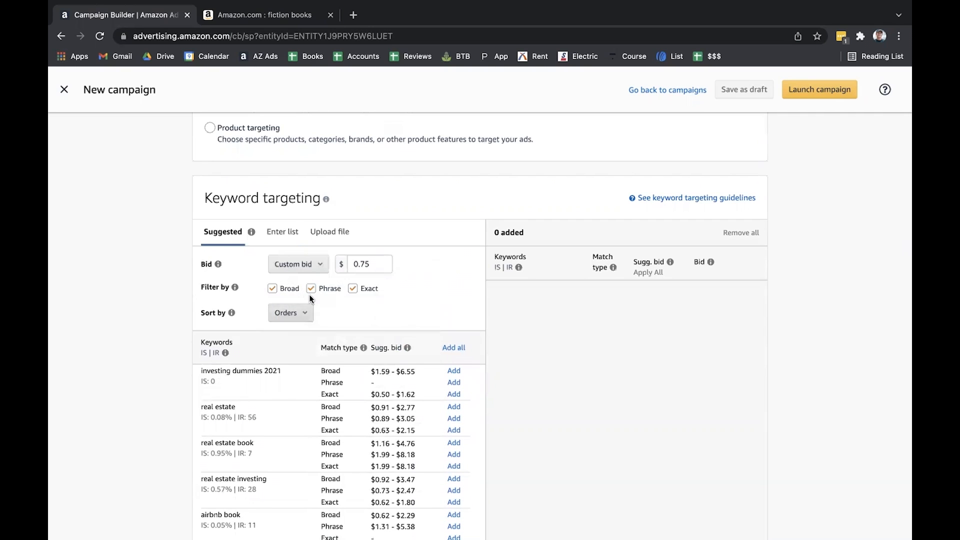
# Enter "word" in a manual keyword list and add it with broad, phrase and exact match types.
pyautogui.click(283, 231)
pyautogui.click(284, 350)
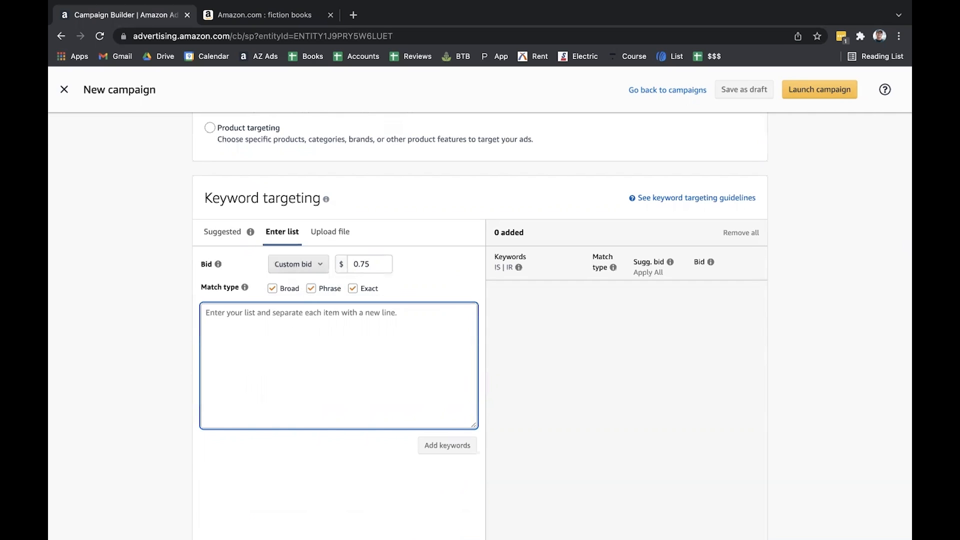
pyautogui.write('word')
pyautogui.click(439, 443)
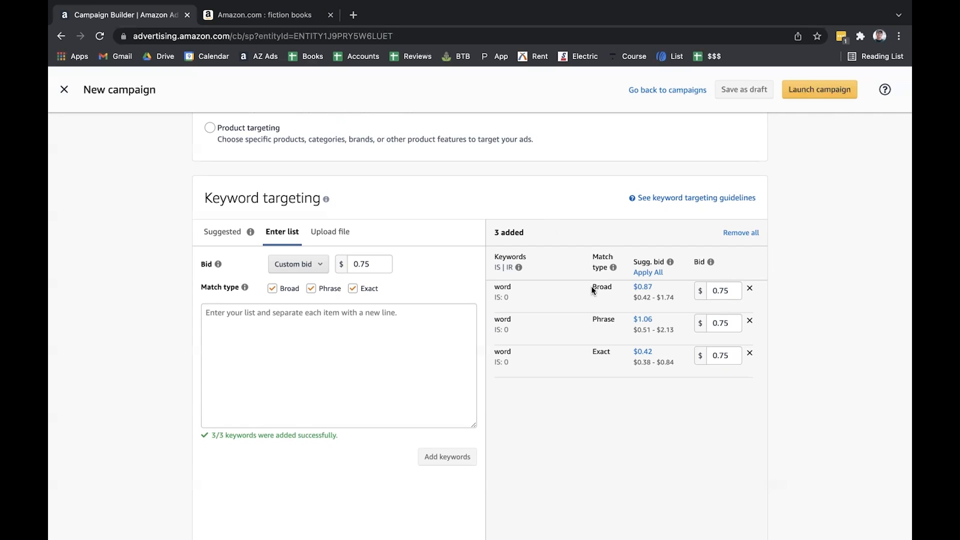
# Remove all added keywords from the keyword targeting list.
pyautogui.scroll(1, 607, 316)
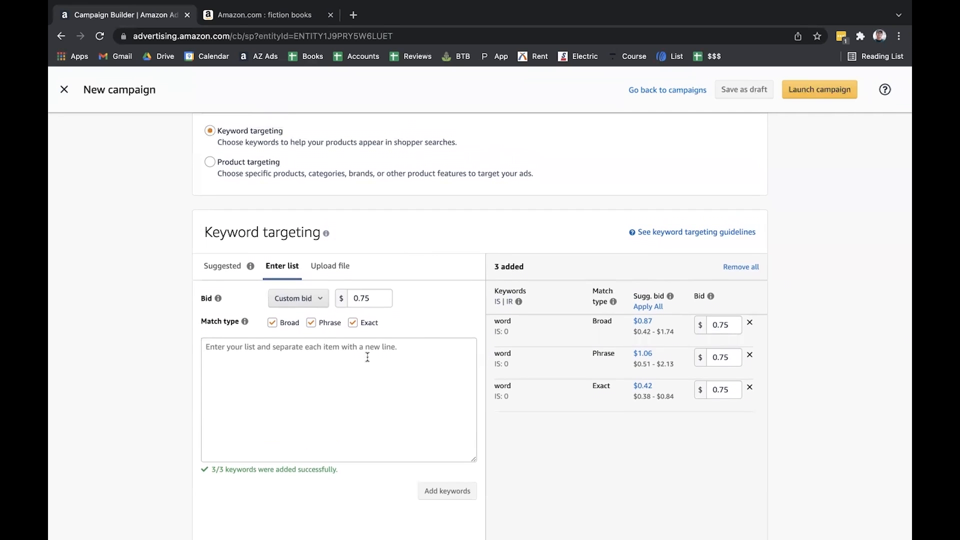
pyautogui.click(741, 266)
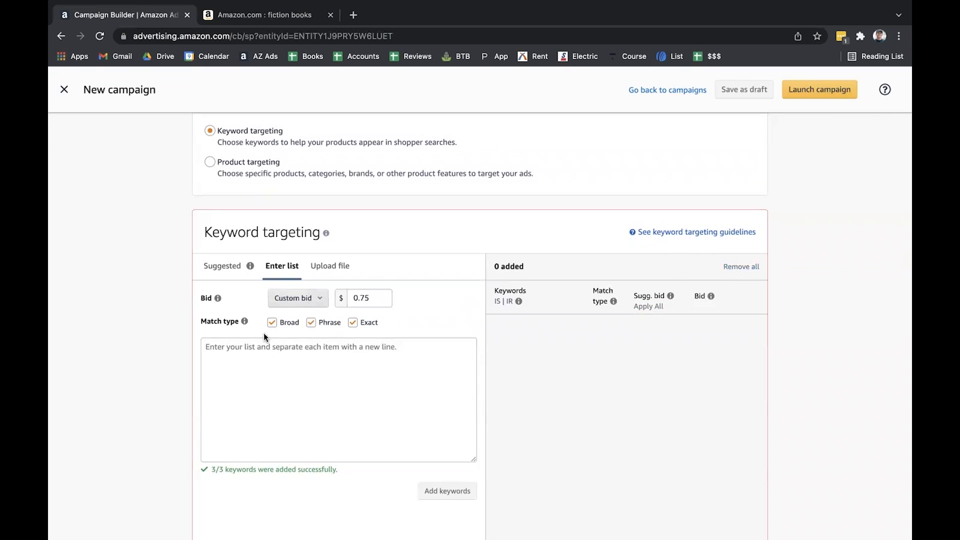
pyautogui.moveTo(245, 325)
# Open the Google homepage in a new browser tab.
pyautogui.click(353, 15)
pyautogui.write('hoohlr')
pyautogui.press('BackSpace')
pyautogui.press('BackSpace')
pyautogui.press('BackSpace')
pyautogui.press('BackSpace')
pyautogui.press('BackSpace')
pyautogui.press('BackSpace')
pyautogui.write('google')
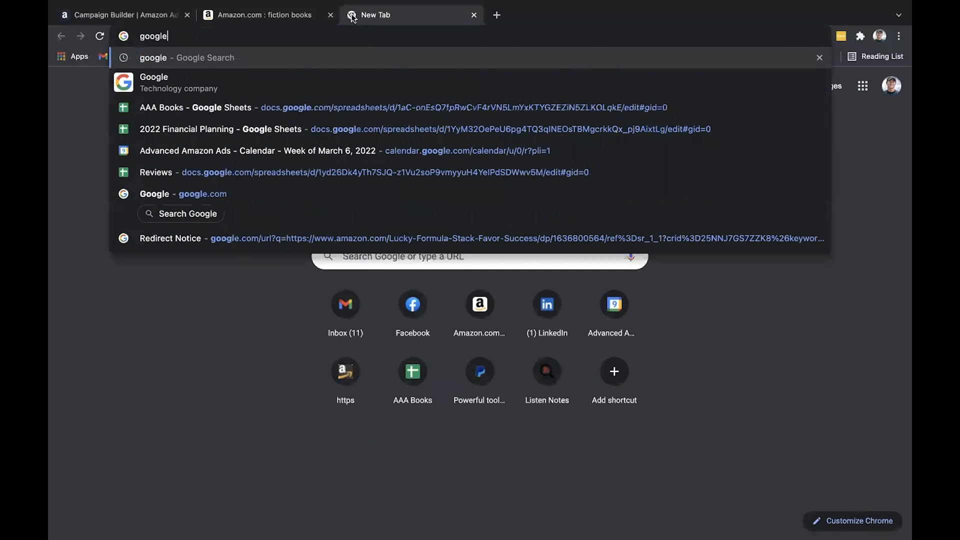
pyautogui.press('Return')
pyautogui.click(175, 200)
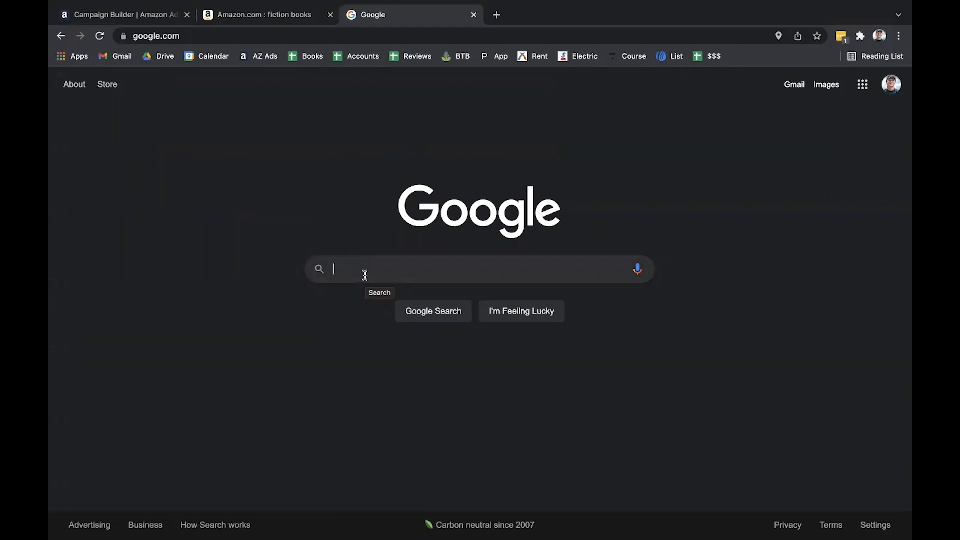
# Search Google for "what is the difference between broad phrase exact targeting amazon ads".
pyautogui.write('what is the dirrec')
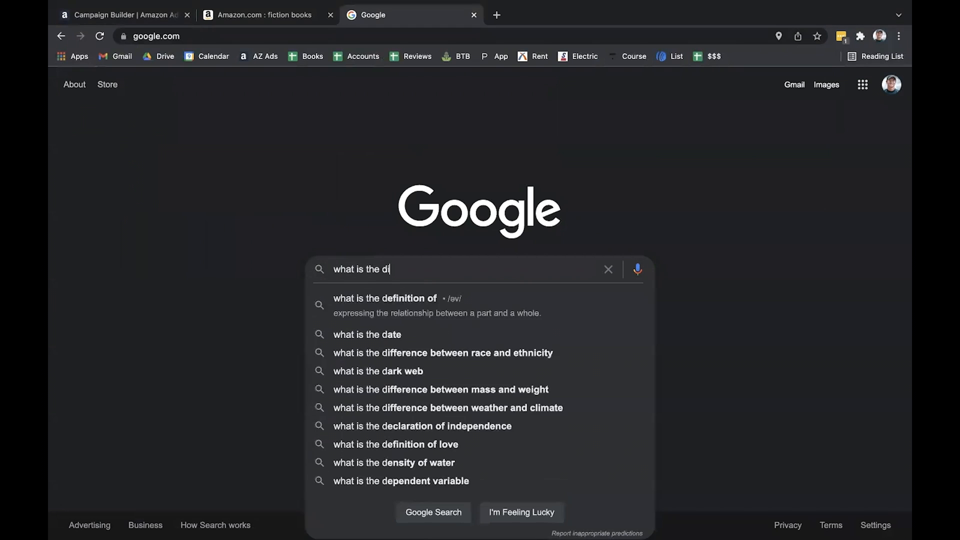
pyautogui.press('BackSpace')
pyautogui.press('BackSpace')
pyautogui.press('BackSpace')
pyautogui.press('BackSpace')
pyautogui.write('f')
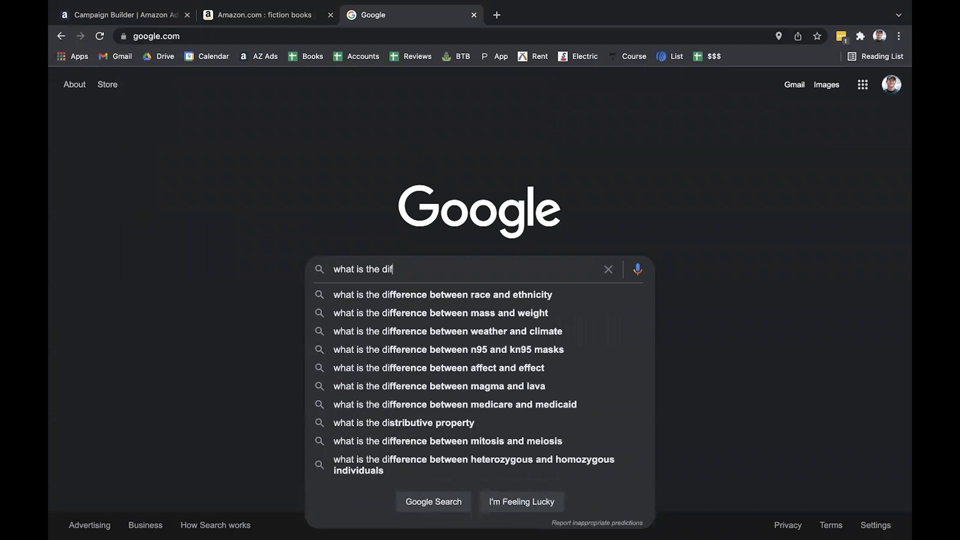
pyautogui.write('fierence bwete')
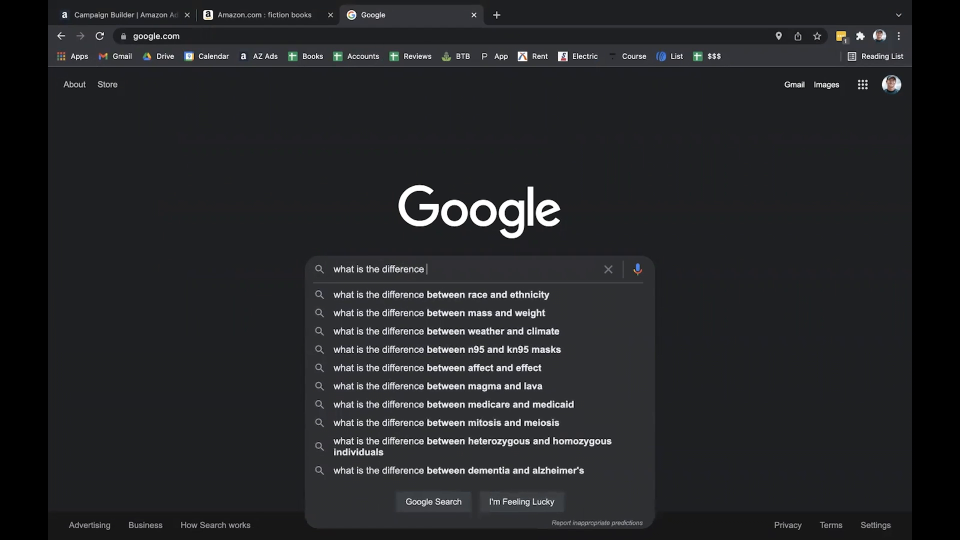
pyautogui.press('BackSpace')
pyautogui.press('BackSpace')
pyautogui.press('BackSpace')
pyautogui.press('BackSpace')
pyautogui.write('etween ')
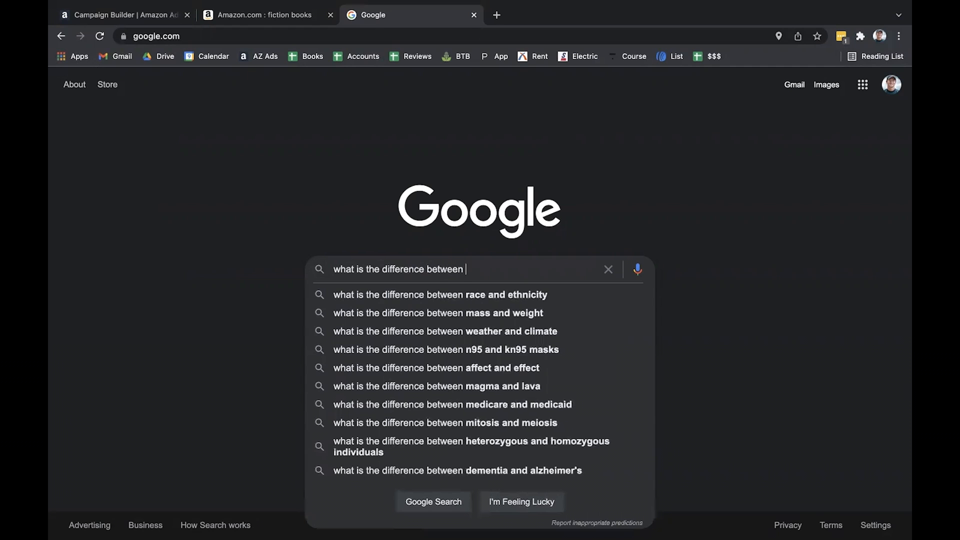
pyautogui.write('broad phrase a')
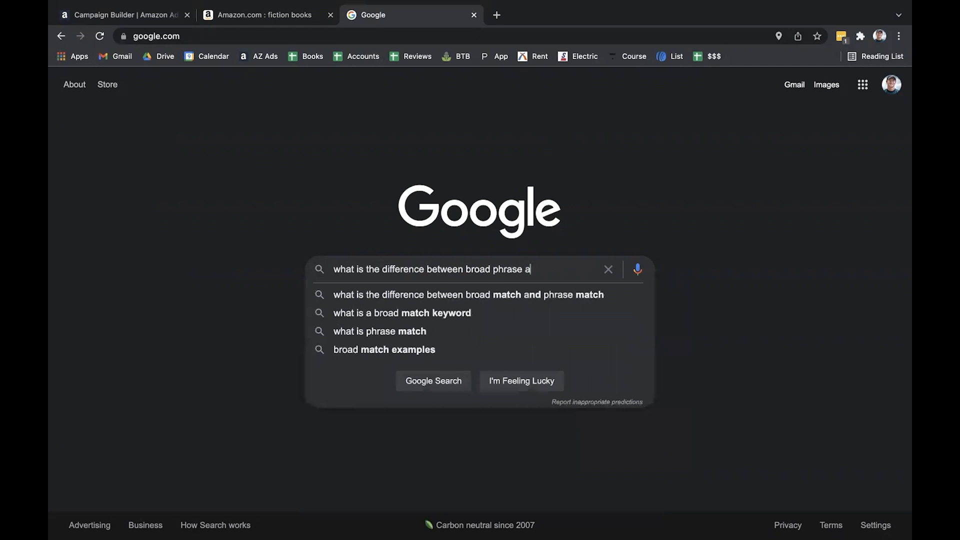
pyautogui.press('BackSpace')
pyautogui.write('exac')
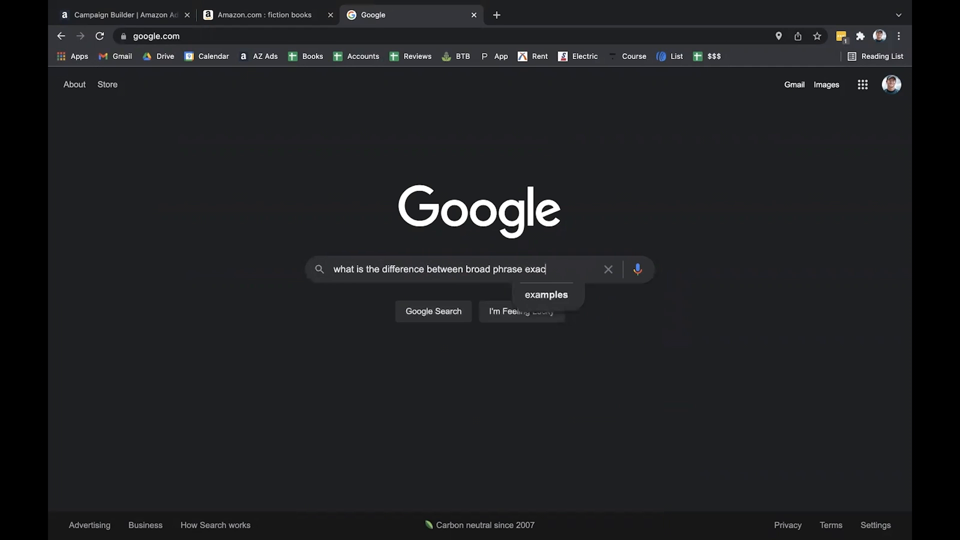
pyautogui.write('t targeting amazon ads')
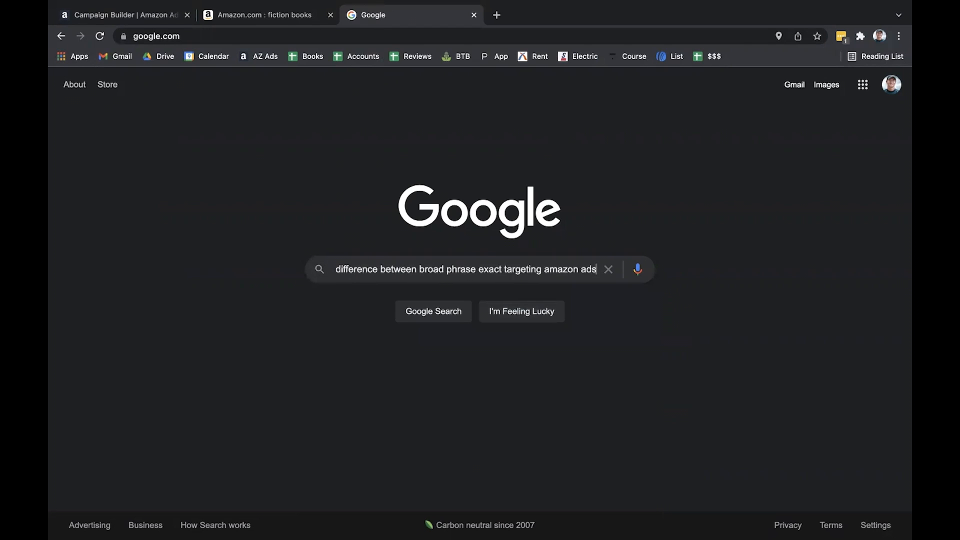
pyautogui.press('Return')
# View the Karooya "Keyword – Blue Scarf" match type chart in the image results and return to the campaign builder.
pyautogui.click(250, 132)
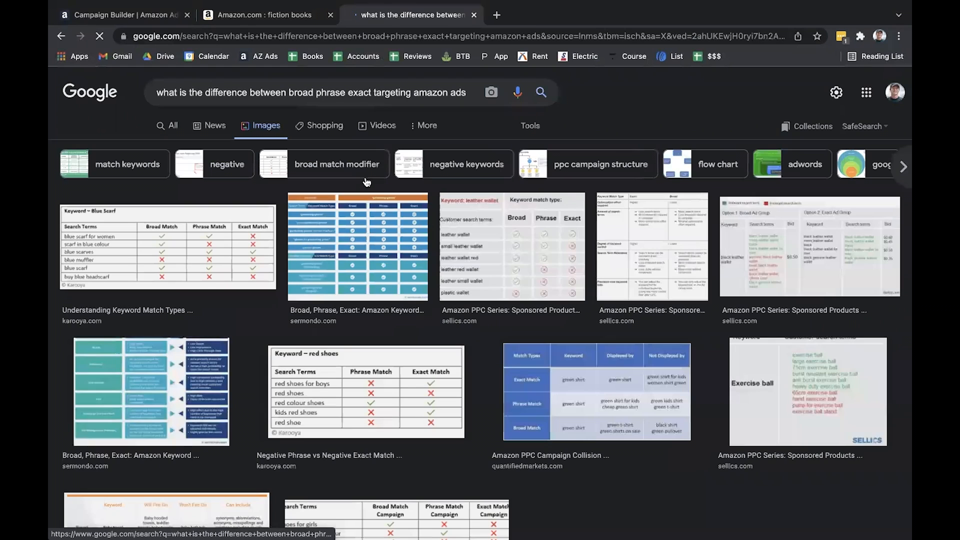
pyautogui.click(227, 239)
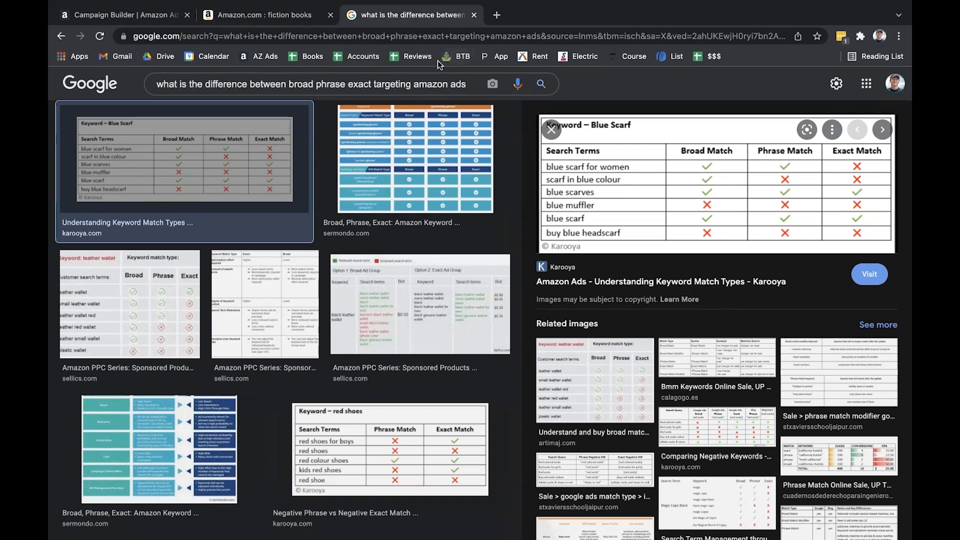
pyautogui.click(150, 14)
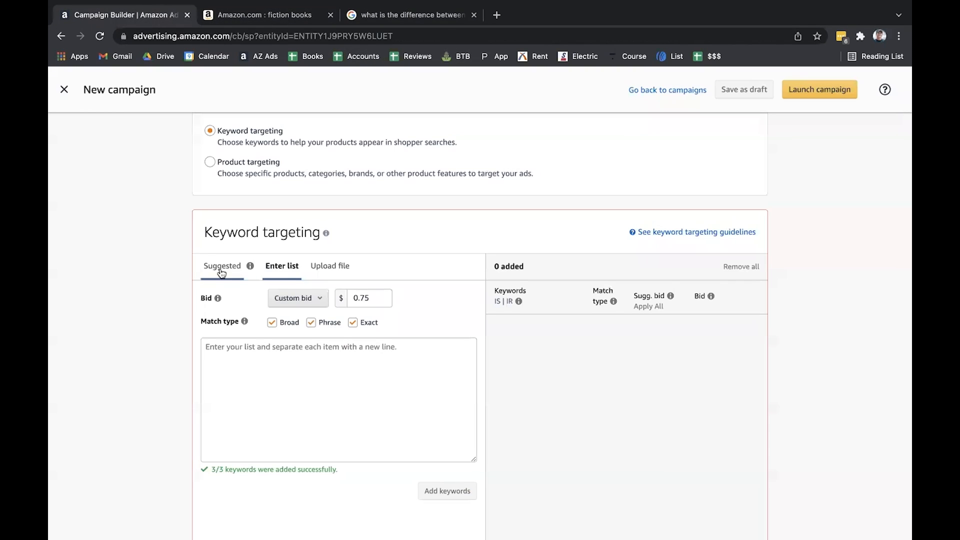
# Review the keyword match type and negative keyword sections, and switch the manual targeting to Product targeting.
pyautogui.moveTo(244, 325)
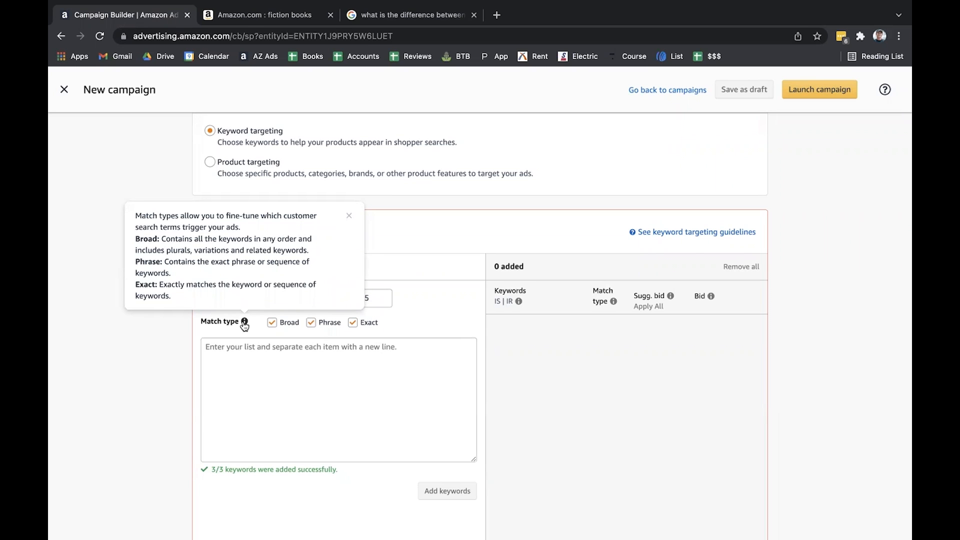
pyautogui.scroll(-10, 137, 373)
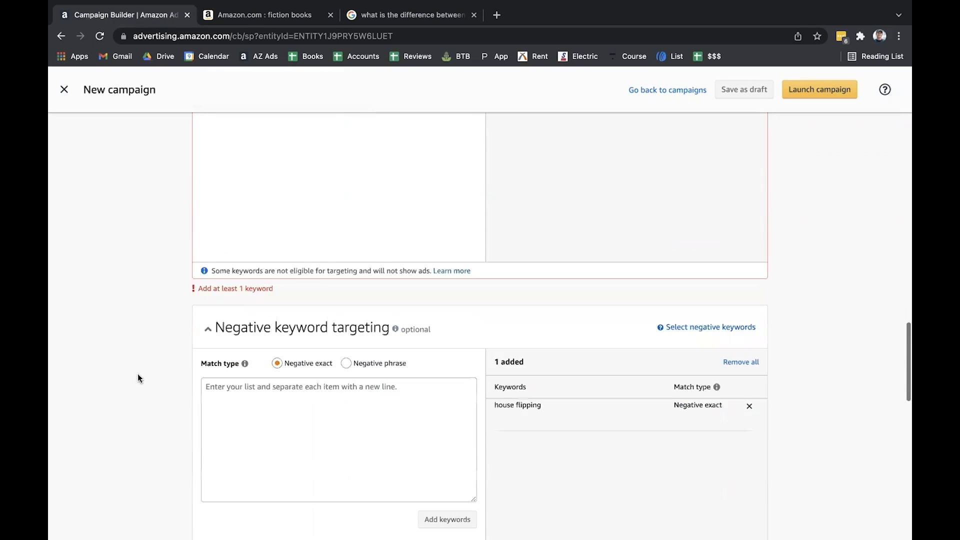
pyautogui.scroll(6, 160, 299)
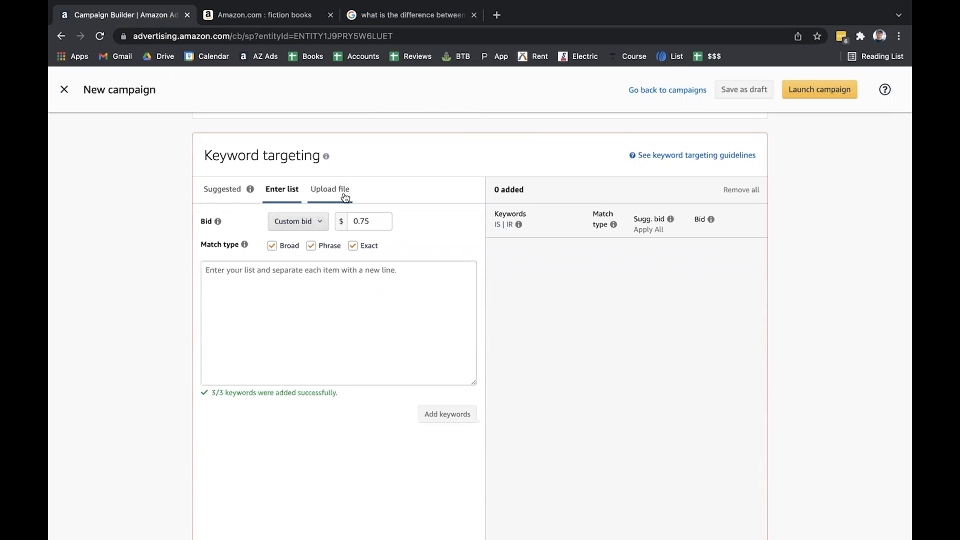
pyautogui.scroll(3, 343, 193)
pyautogui.click(269, 237)
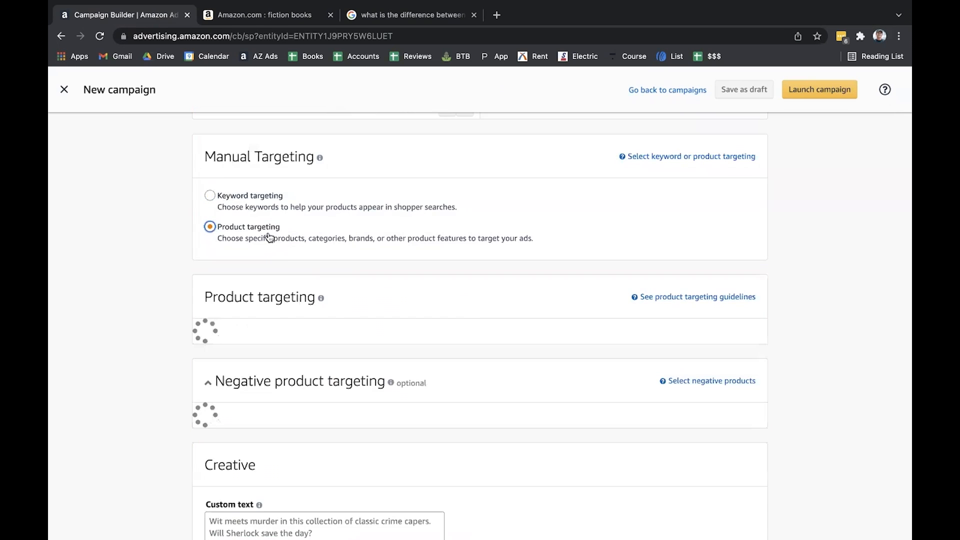
# Look at the individual products option under product targeting and return to the category suggestions.
pyautogui.scroll(-2, 306, 294)
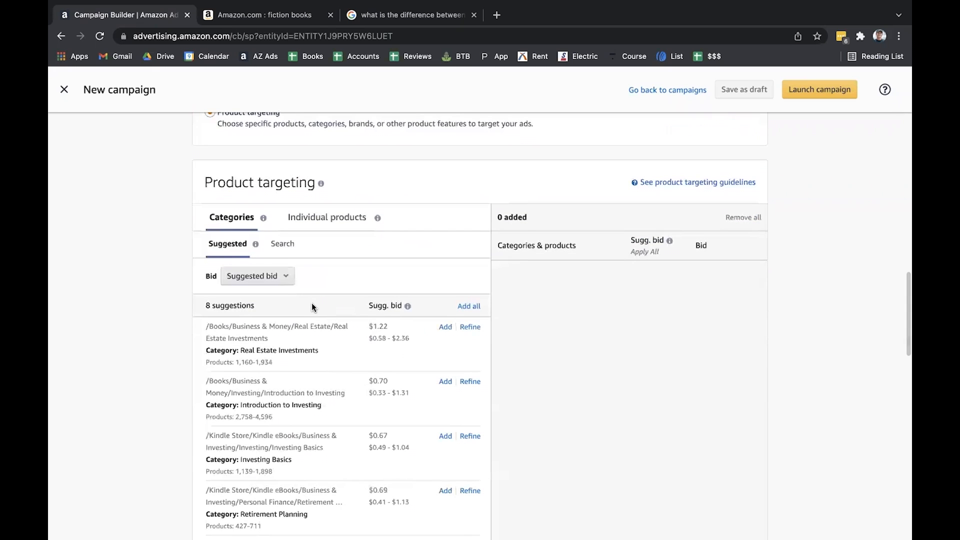
pyautogui.click(311, 222)
pyautogui.click(248, 217)
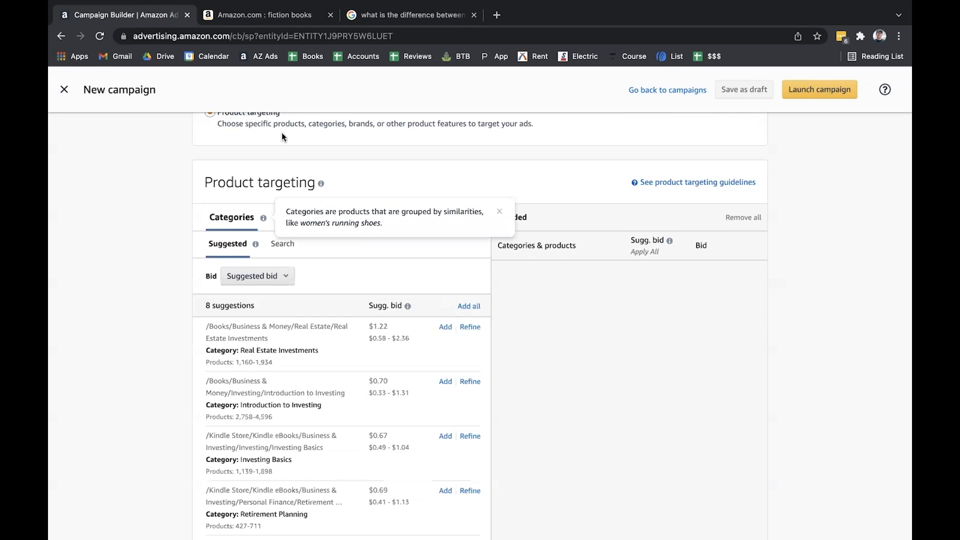
# Check the advertised book in the Products section and return to the product targeting category suggestions.
pyautogui.scroll(6, 282, 136)
pyautogui.scroll(2, 345, 218)
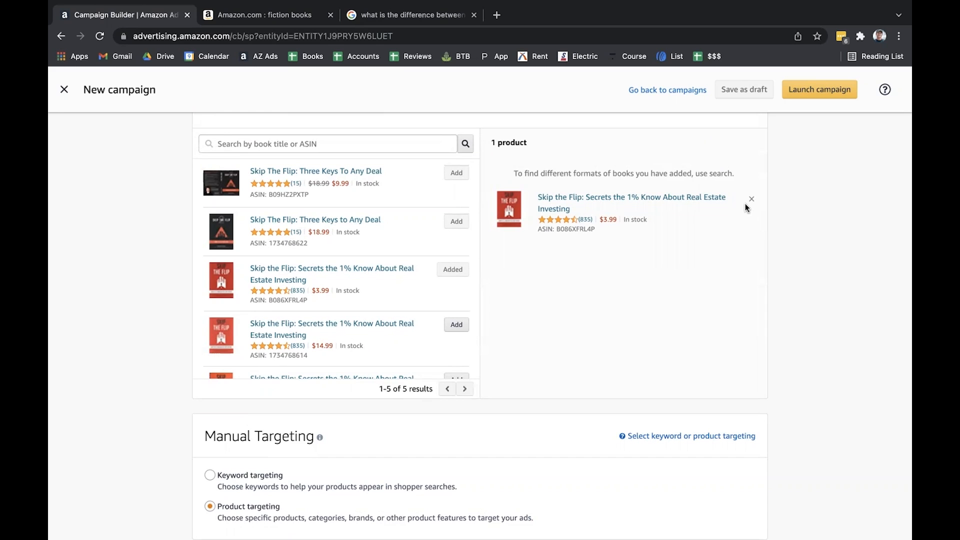
pyautogui.scroll(-3, 746, 207)
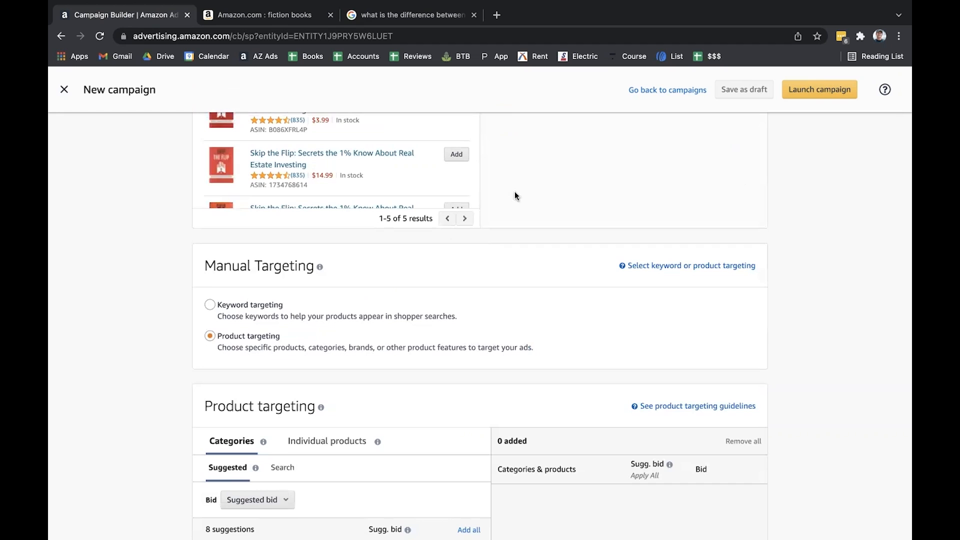
pyautogui.scroll(-5, 516, 195)
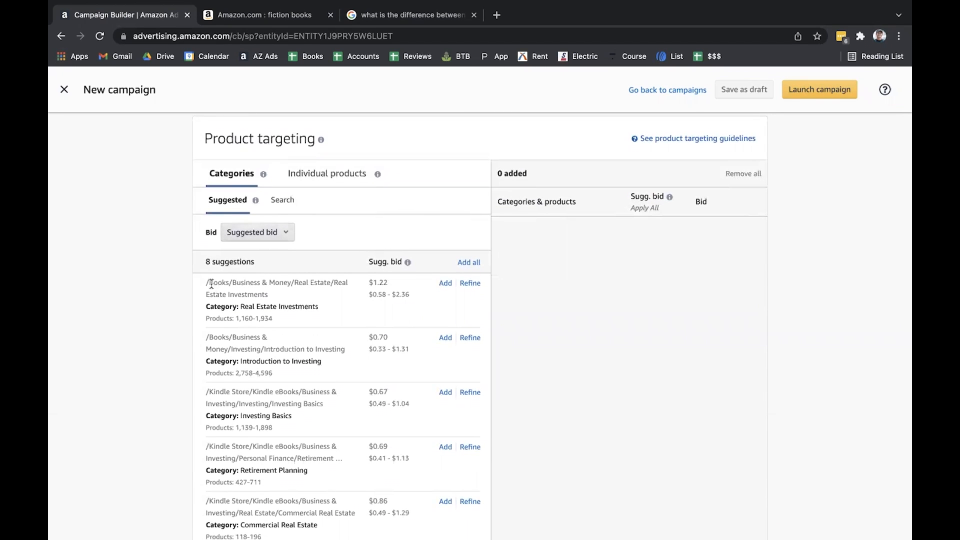
# Compare the Books and Kindle Store paths across the suggested targeting categories, highlighting the store part of each path.
pyautogui.moveTo(206, 283); pyautogui.dragTo(232, 283)
pyautogui.moveTo(209, 391); pyautogui.dragTo(253, 392)
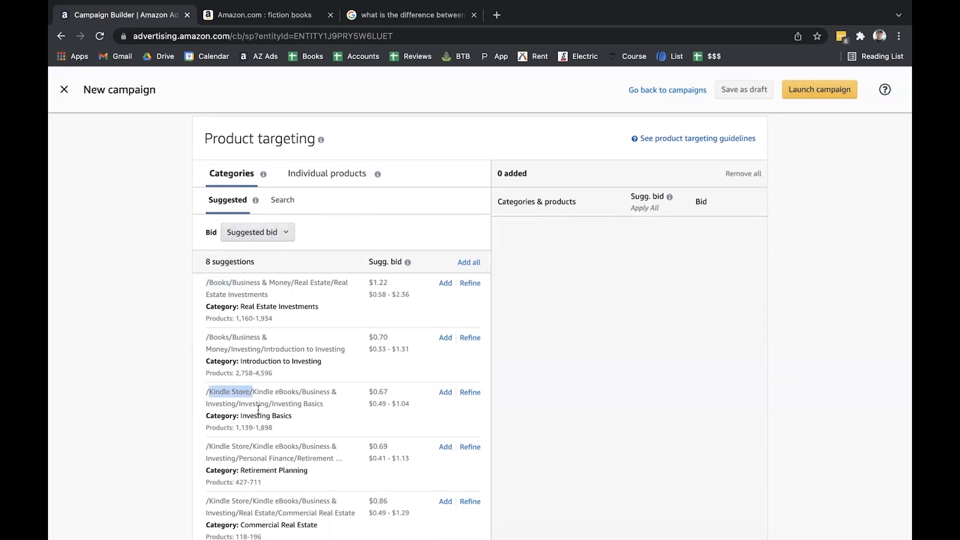
pyautogui.moveTo(230, 338); pyautogui.dragTo(205, 338)
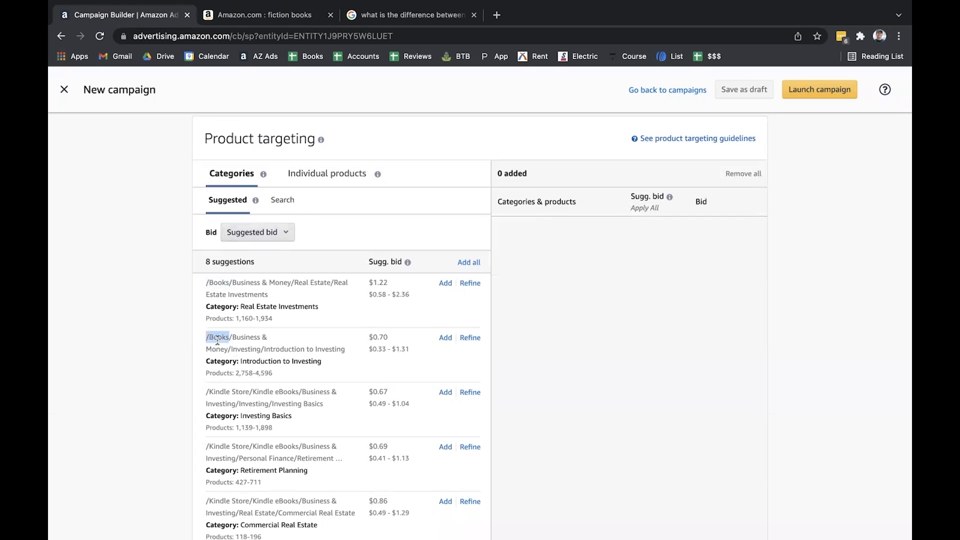
pyautogui.moveTo(250, 394); pyautogui.dragTo(205, 392)
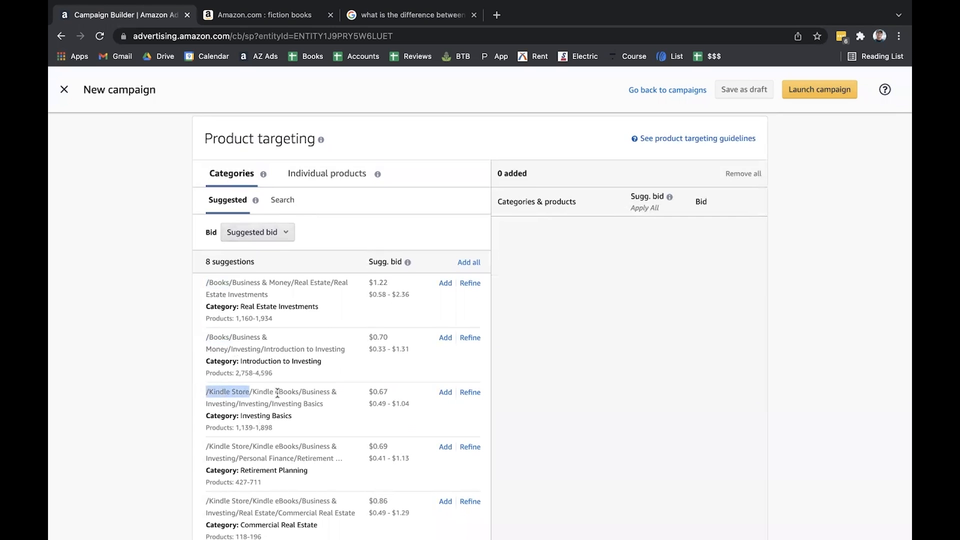
pyautogui.scroll(-10, 368, 422)
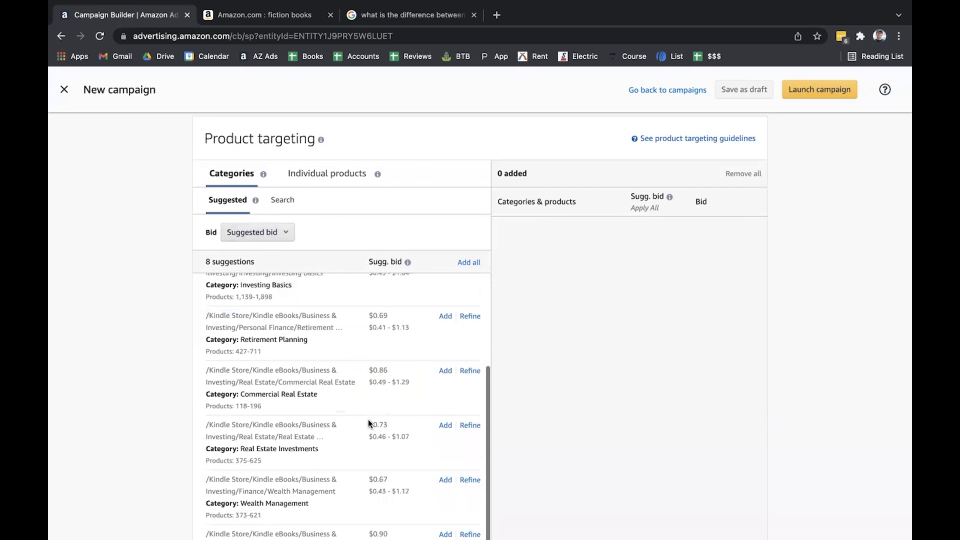
pyautogui.scroll(6, 368, 423)
pyautogui.scroll(4, 368, 423)
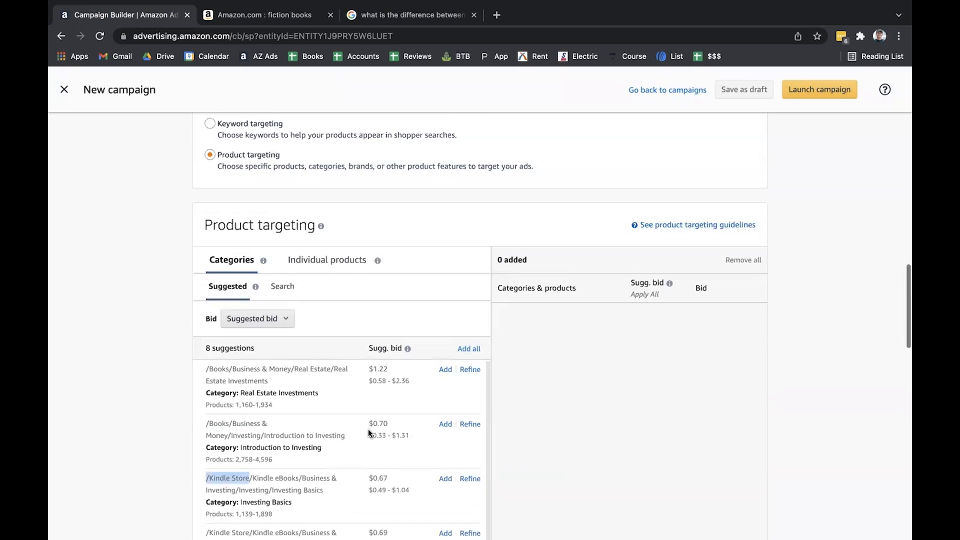
# Switch product targeting to searching for individual products and set the bid type to Custom bid.
pyautogui.click(317, 266)
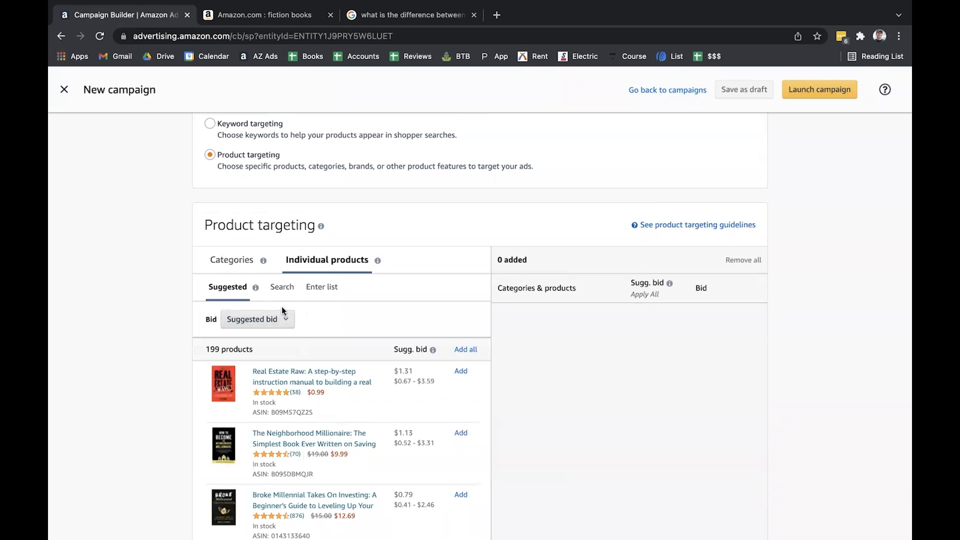
pyautogui.click(280, 287)
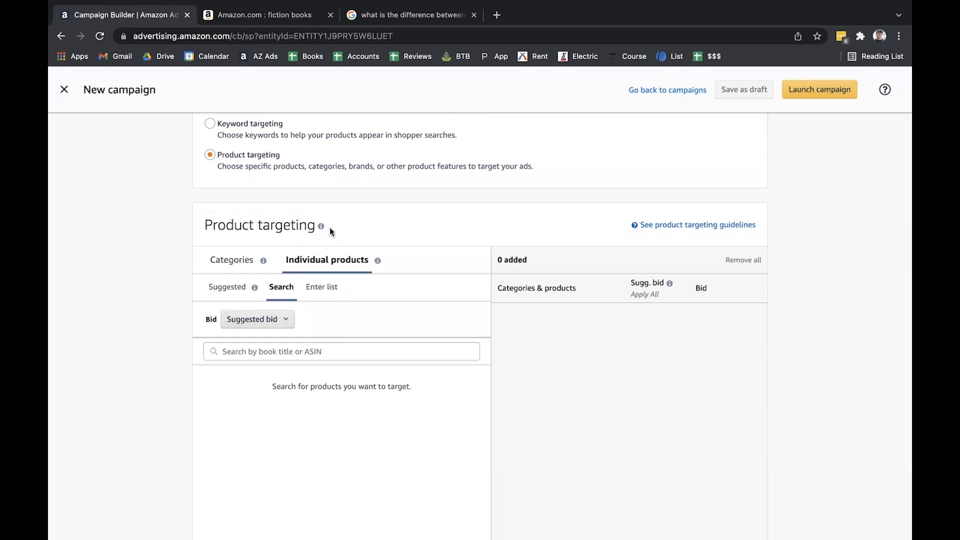
pyautogui.scroll(-7, 328, 226)
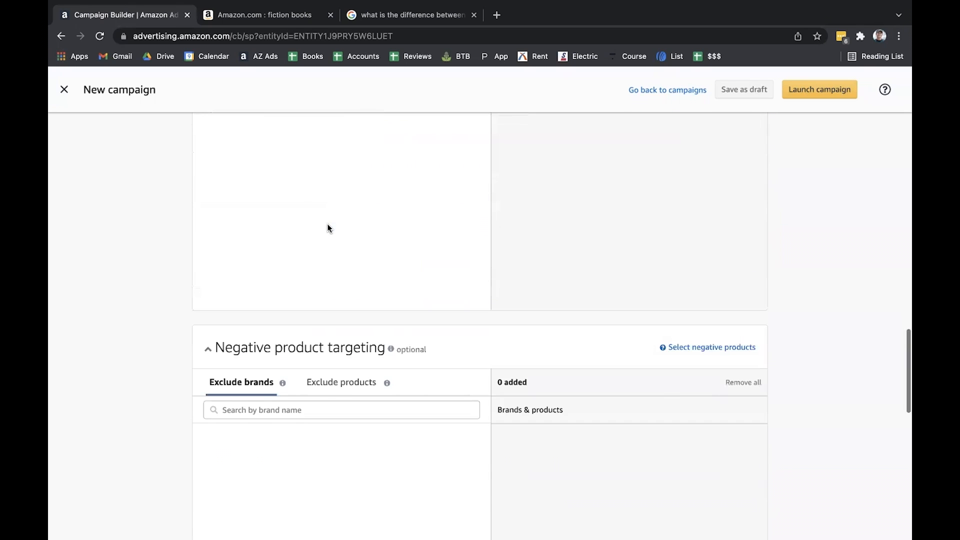
pyautogui.scroll(5, 328, 226)
pyautogui.click(270, 216)
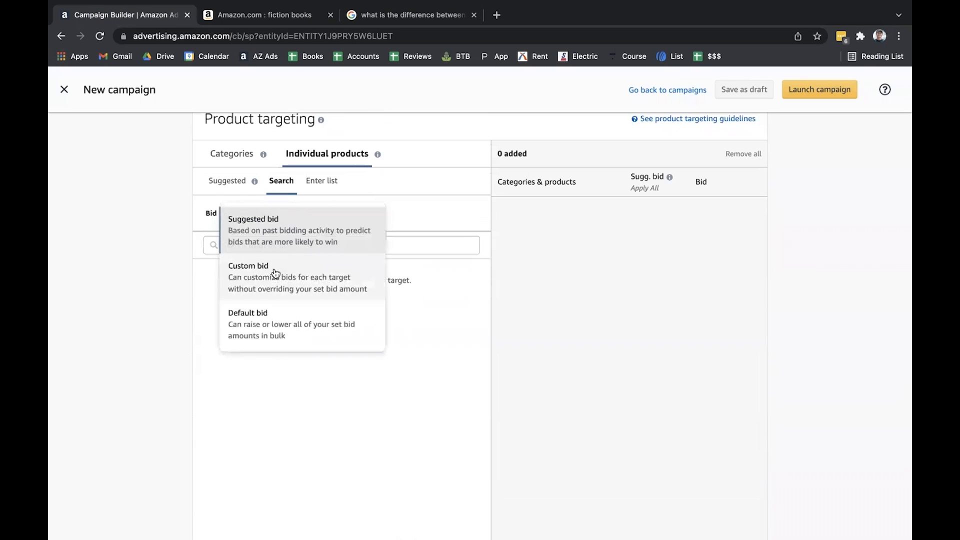
pyautogui.click(275, 272)
pyautogui.click(309, 214)
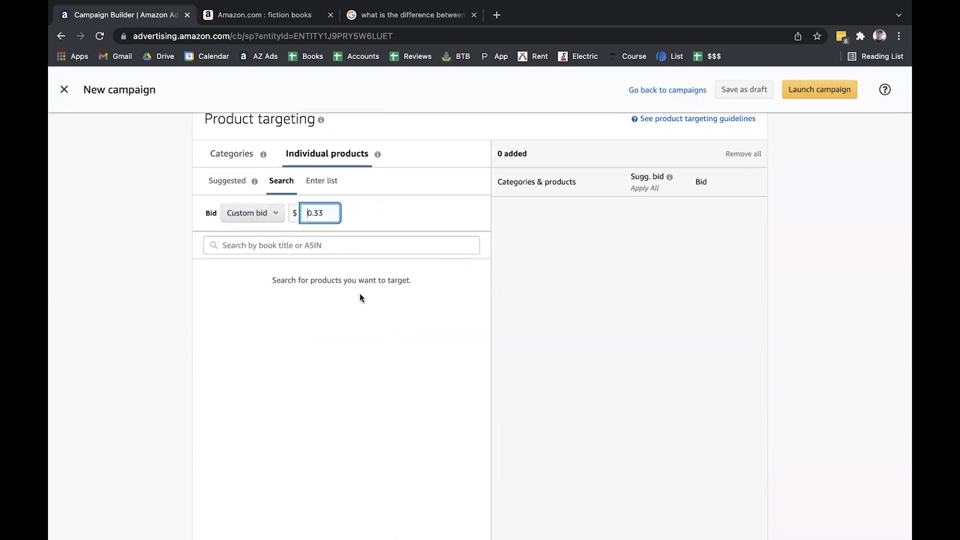
# Look over the negative product targeting section and return to the custom bid amount for individual products.
pyautogui.scroll(-2, 348, 257)
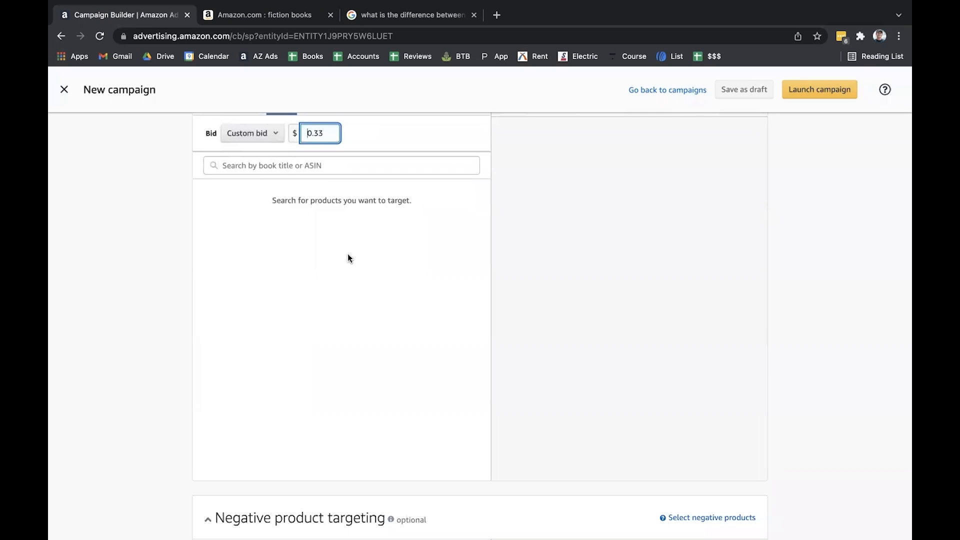
pyautogui.scroll(-2, 348, 257)
pyautogui.scroll(-2, 349, 258)
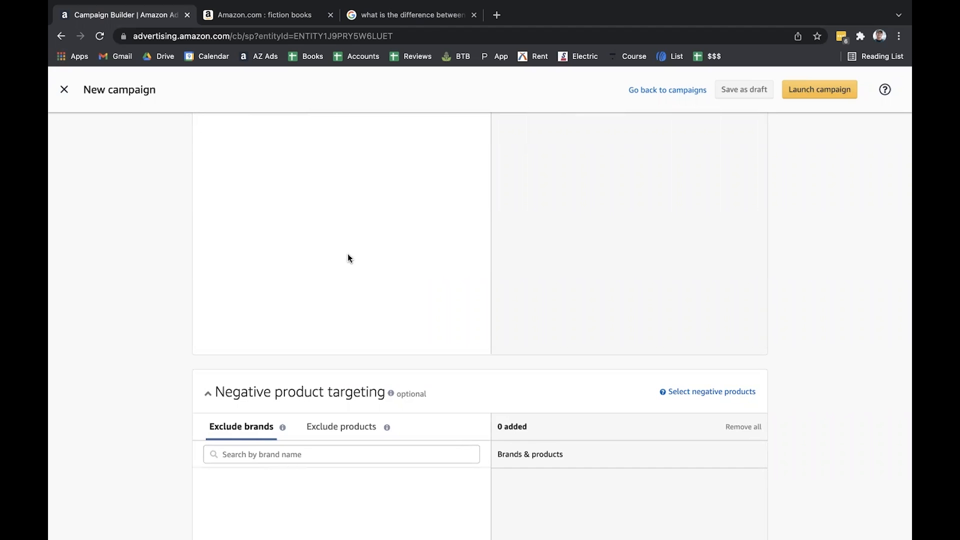
pyautogui.scroll(5, 348, 257)
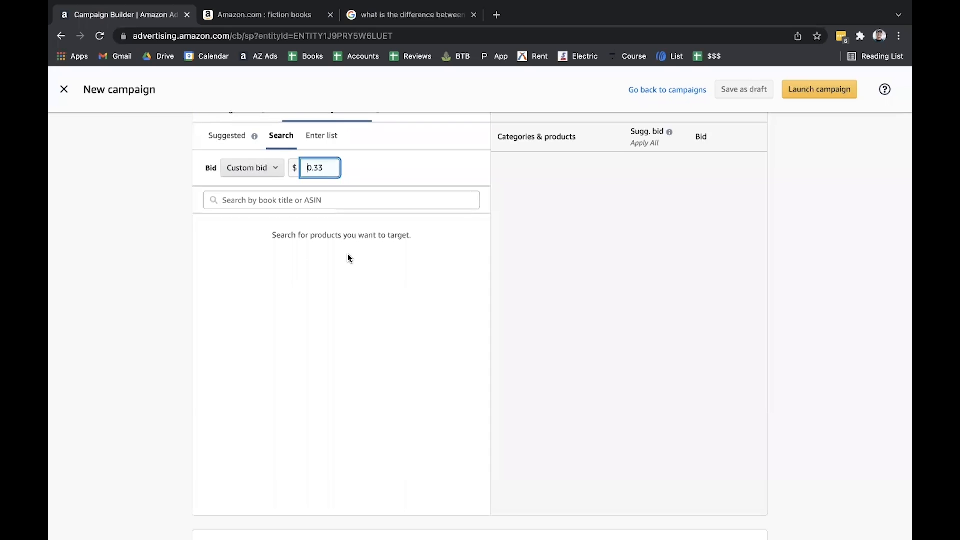
pyautogui.scroll(3, 348, 257)
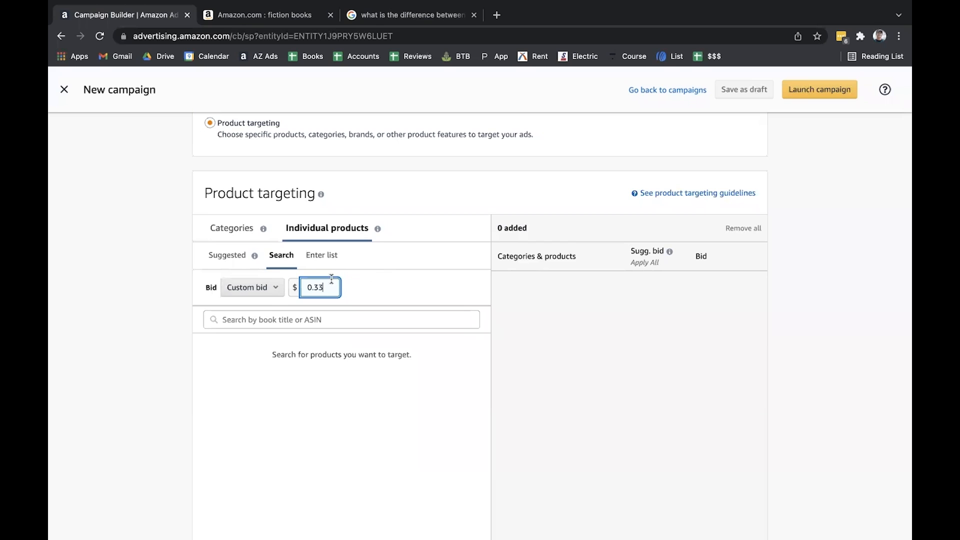
pyautogui.scroll(-1, 350, 296)
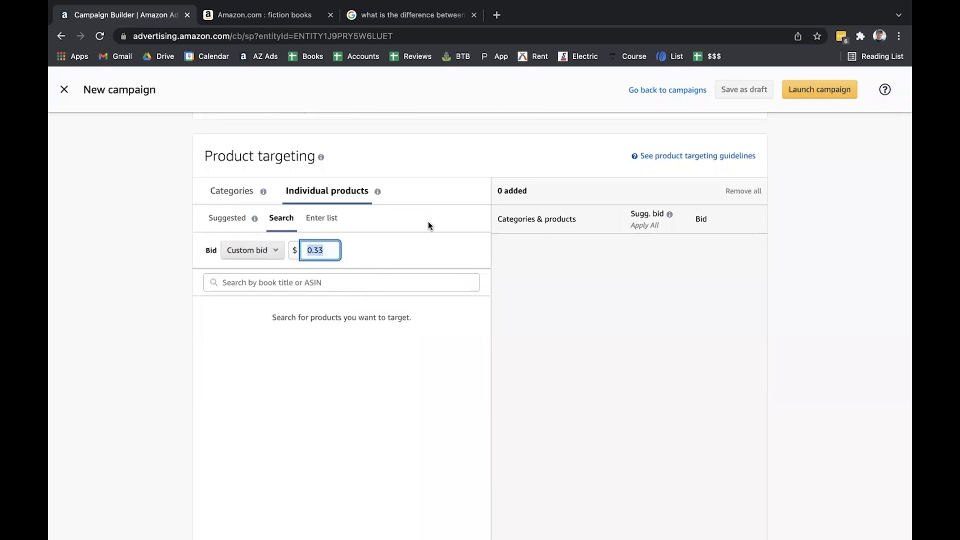
# Review the ad preview at the end of the campaign form and return to the campaign name, budget and targeting settings.
pyautogui.scroll(-10, 428, 226)
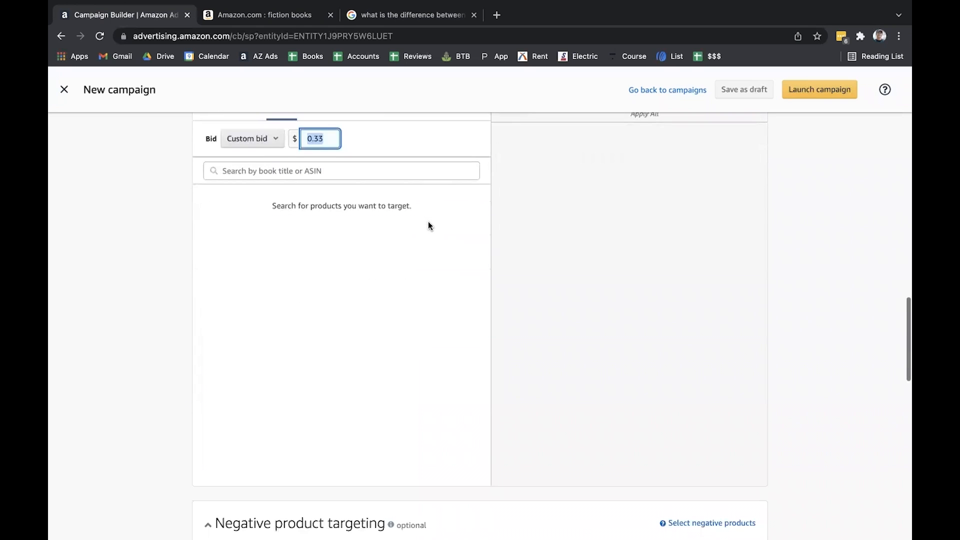
pyautogui.scroll(-9, 428, 226)
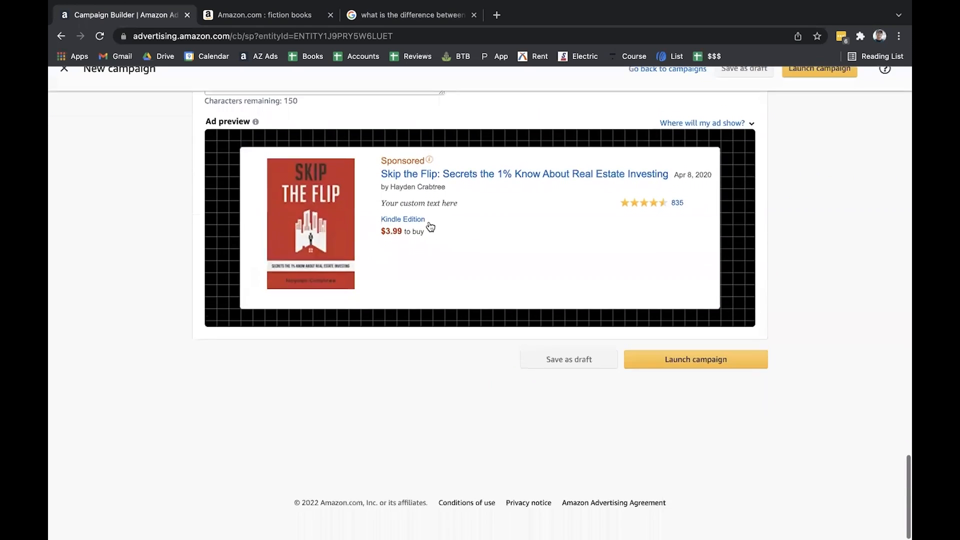
pyautogui.scroll(20, 429, 226)
pyautogui.scroll(3, 430, 227)
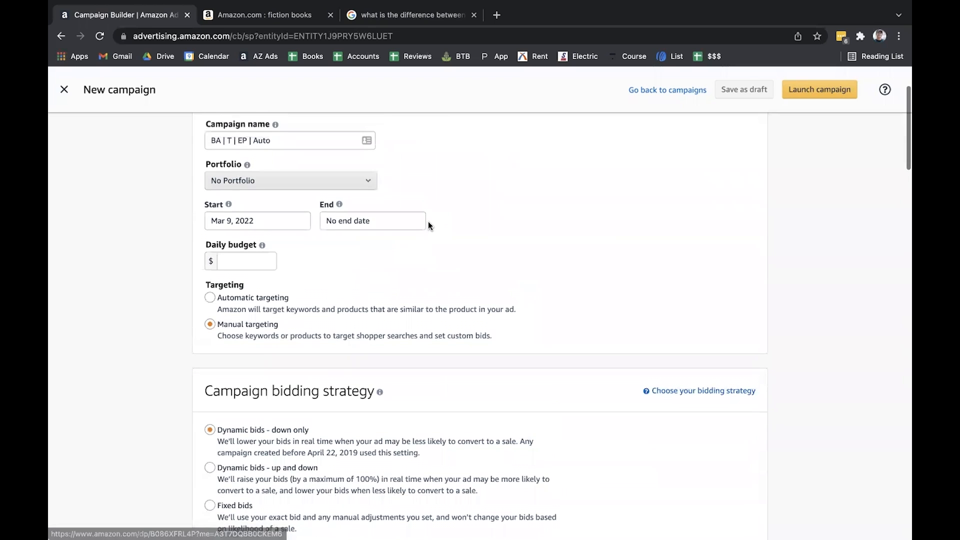